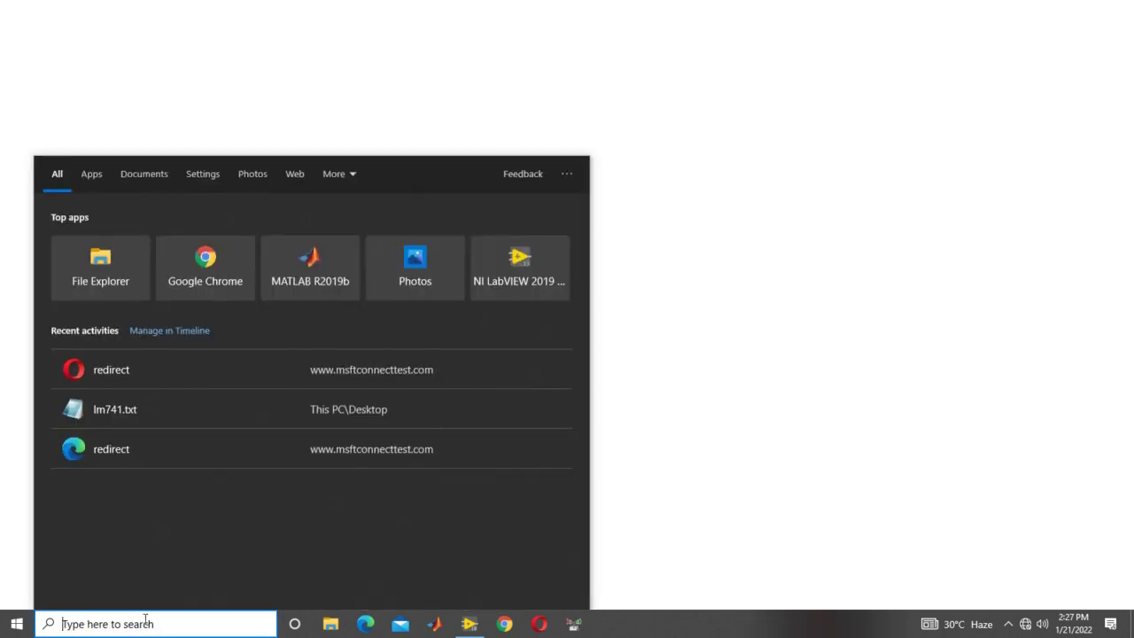
# Search Start for 'ni-' and launch the NI-USRP Configuration Utility
pyautogui.write('ni-')
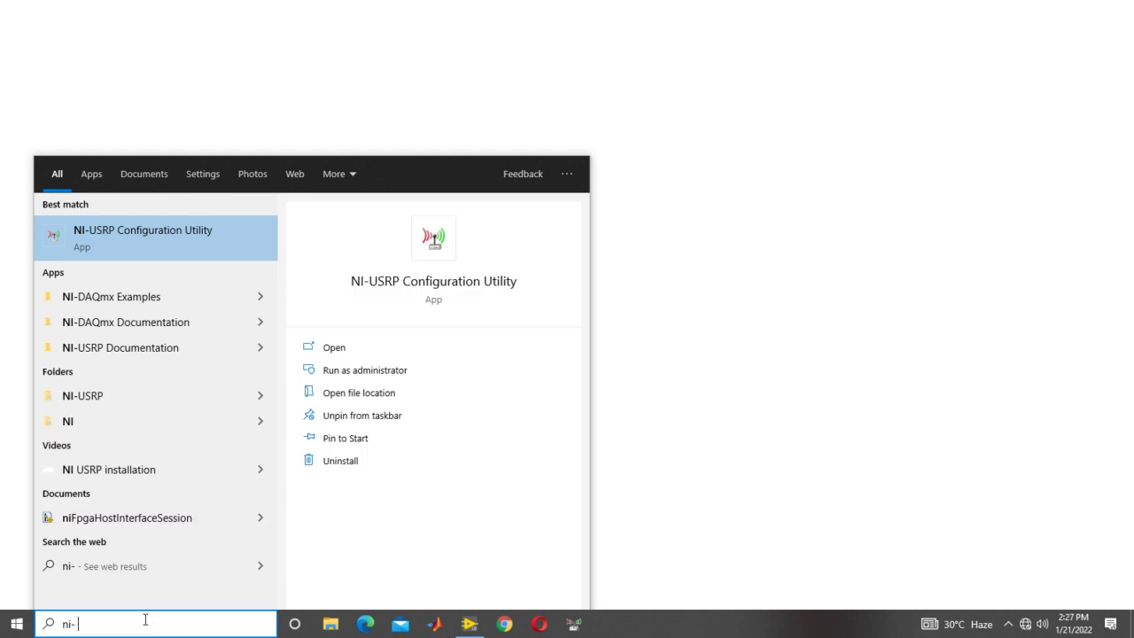
pyautogui.write(' u')
pyautogui.press('BackSpace')
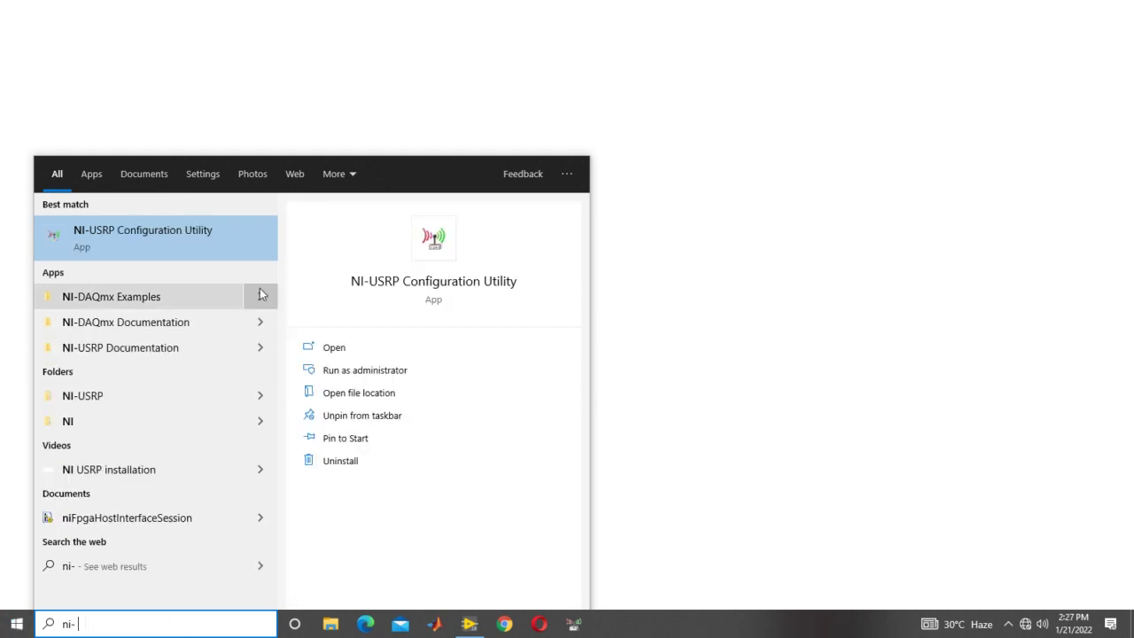
pyautogui.click(232, 241)
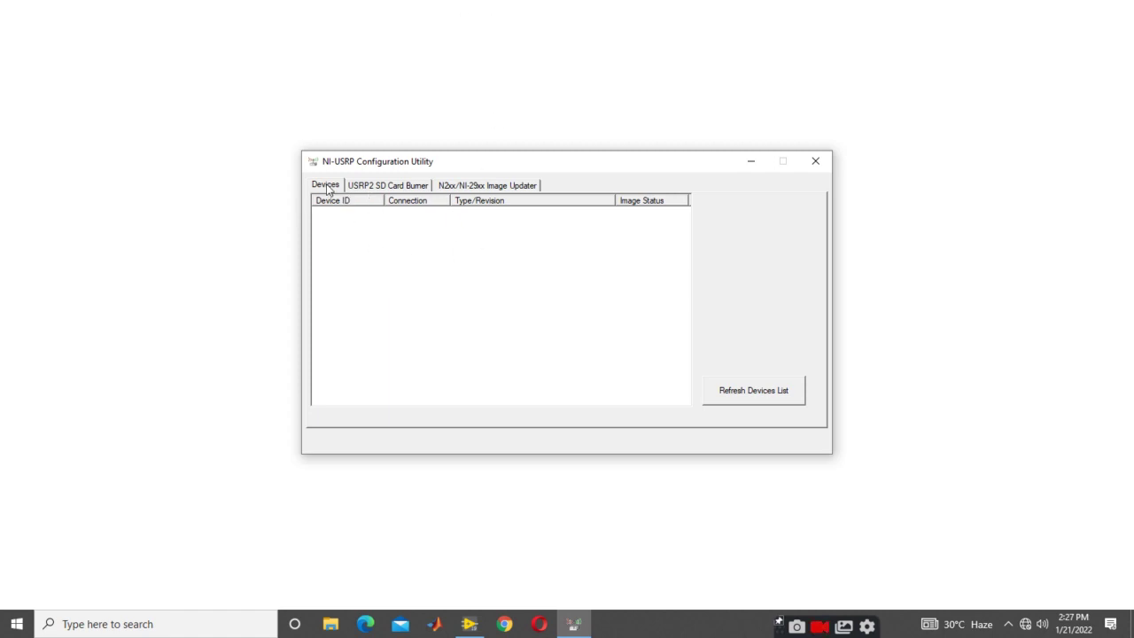
# Browse the SD Card Burner and Image Updater pages, dismiss the no-drives message, and return to Devices
pyautogui.click(394, 187)
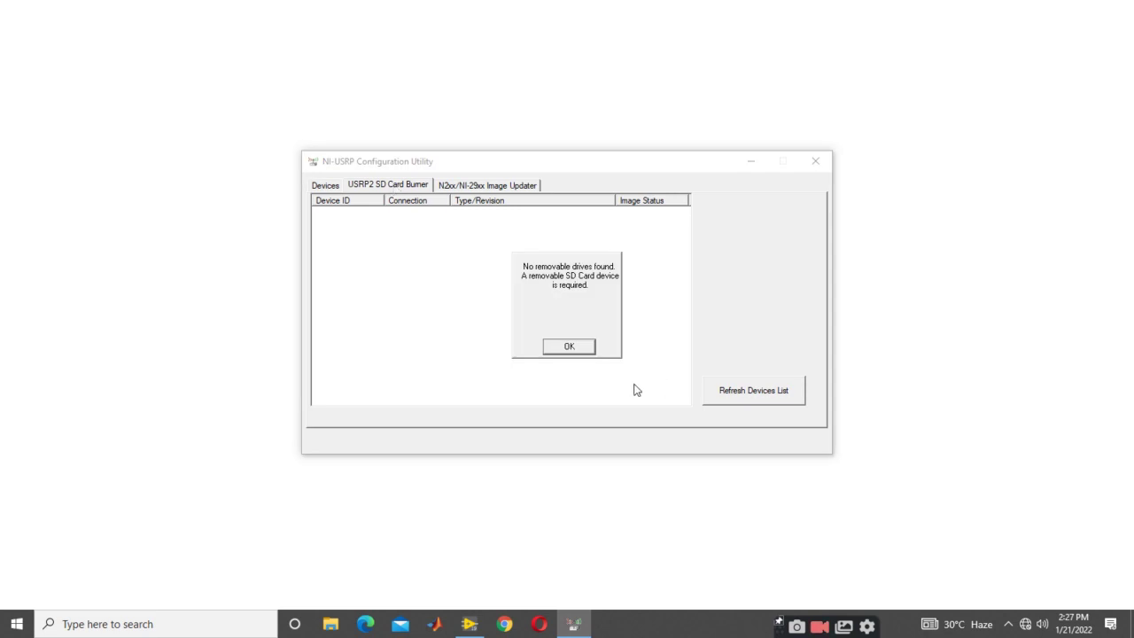
pyautogui.click(591, 346)
pyautogui.click(520, 184)
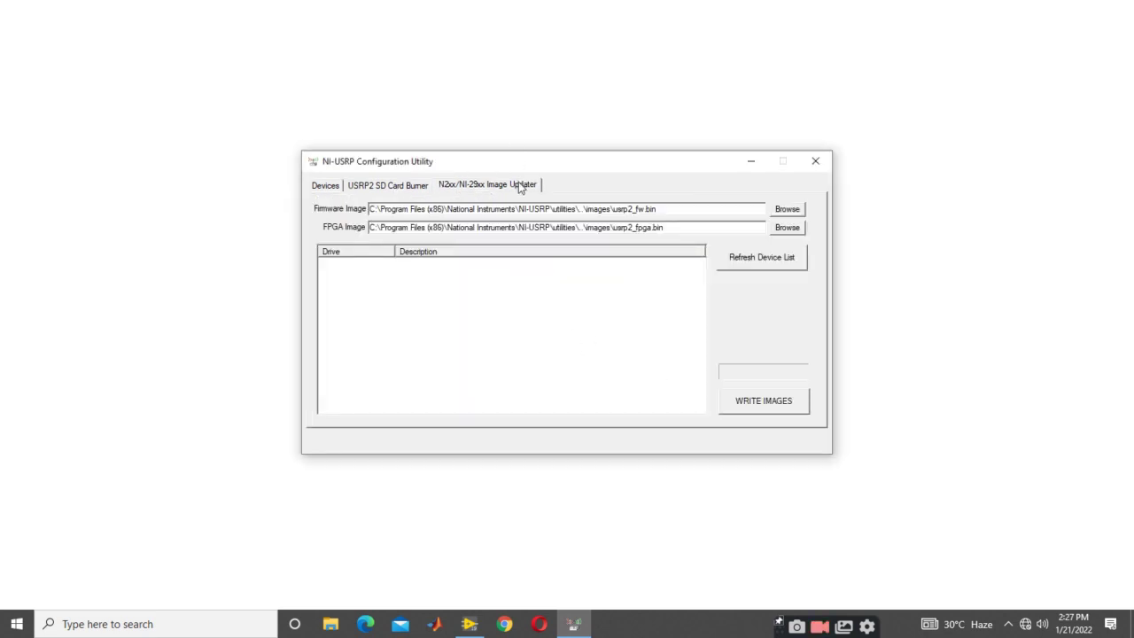
pyautogui.click(323, 185)
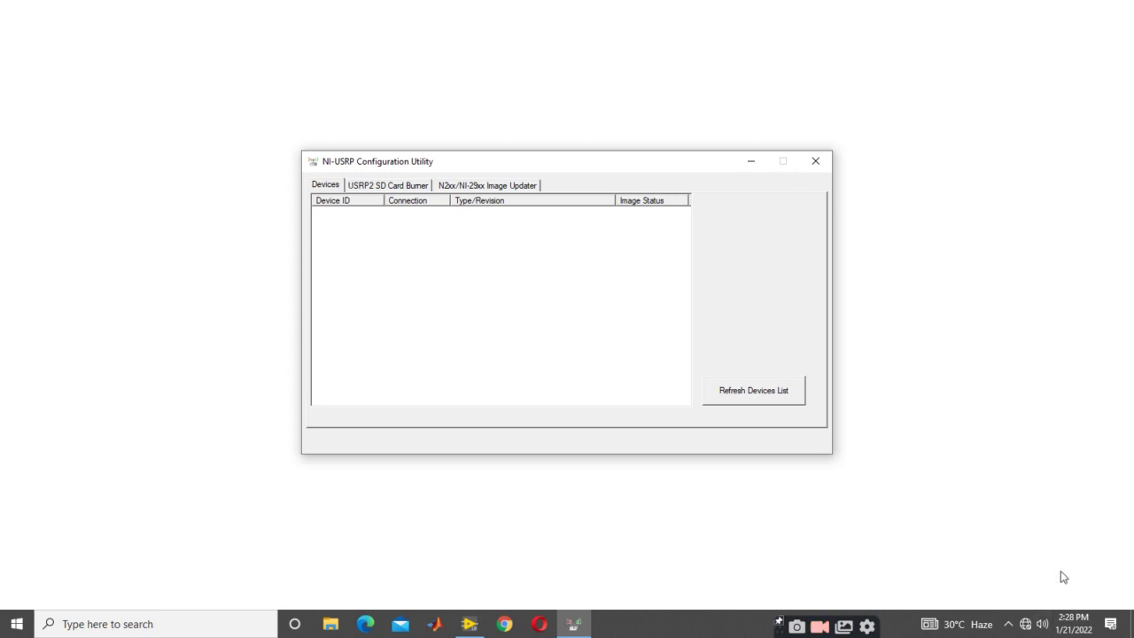
# Open the Ethernet network settings page from the taskbar network icon
pyautogui.click(1025, 625)
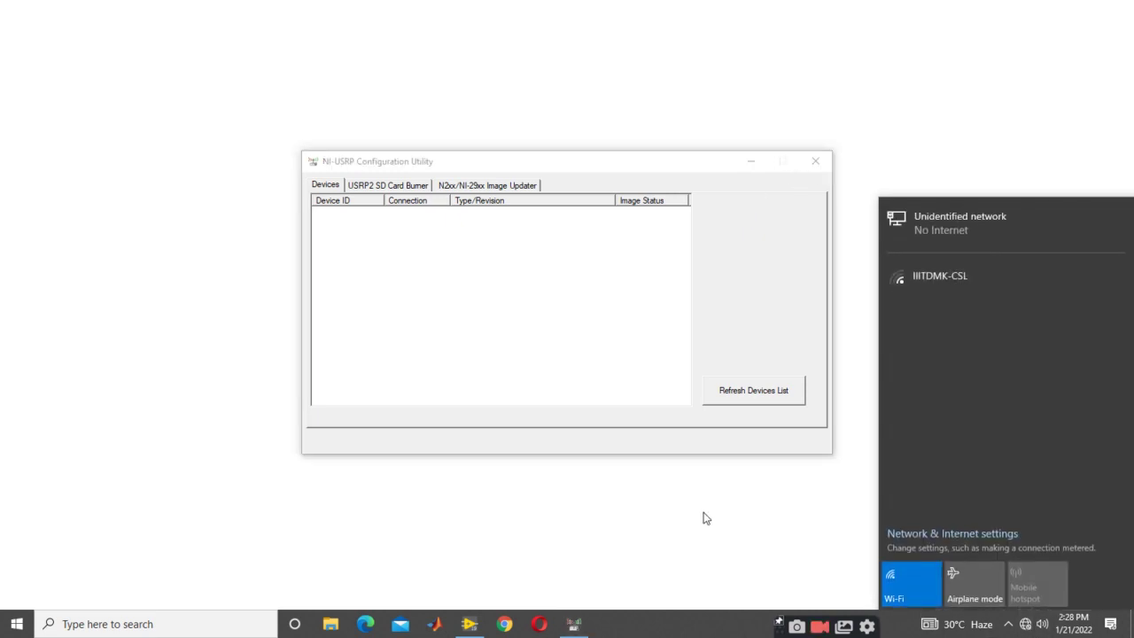
pyautogui.click(756, 528)
pyautogui.click(1024, 623)
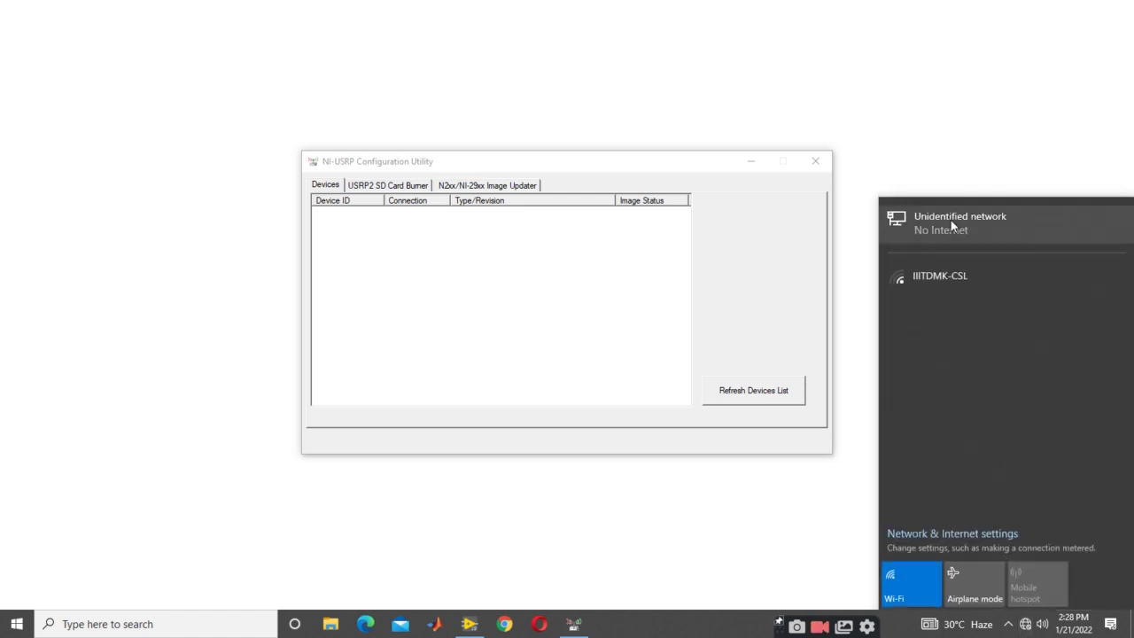
pyautogui.click(950, 221)
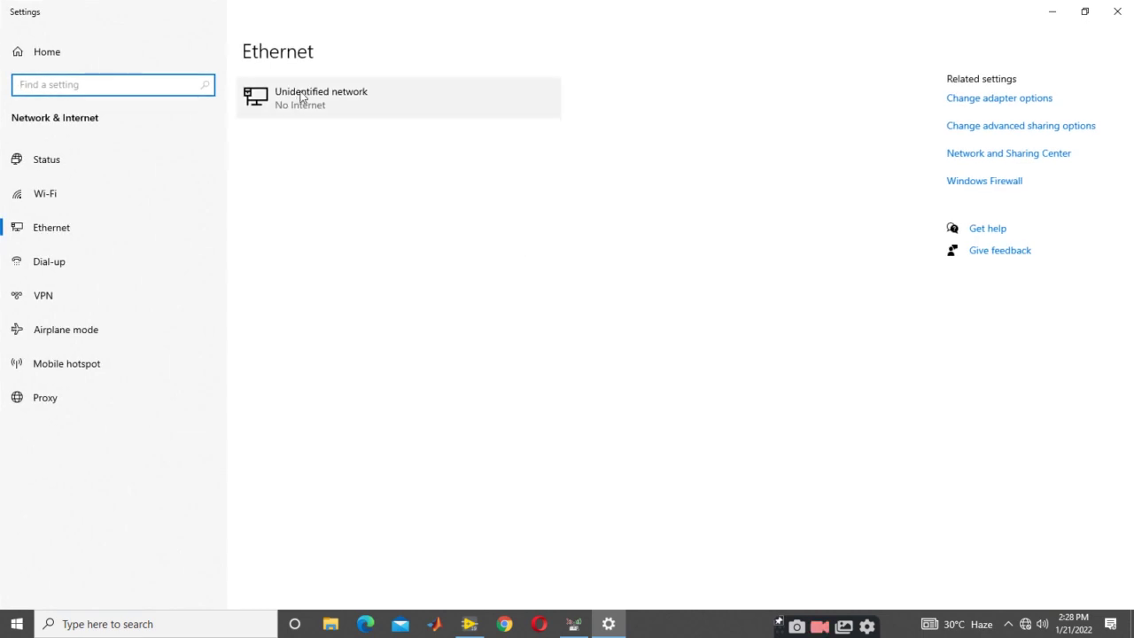
# Inspect the Unidentified network's details, then bring up the Network Connections adapter list
pyautogui.click(303, 95)
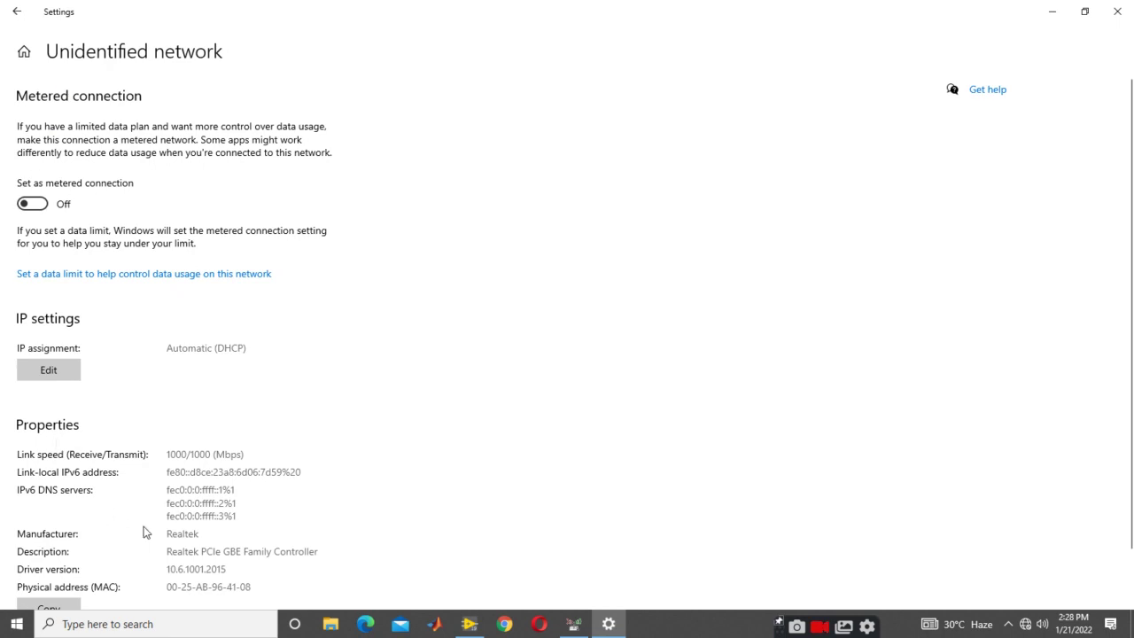
pyautogui.scroll(-1, 145, 531)
pyautogui.scroll(1, 150, 532)
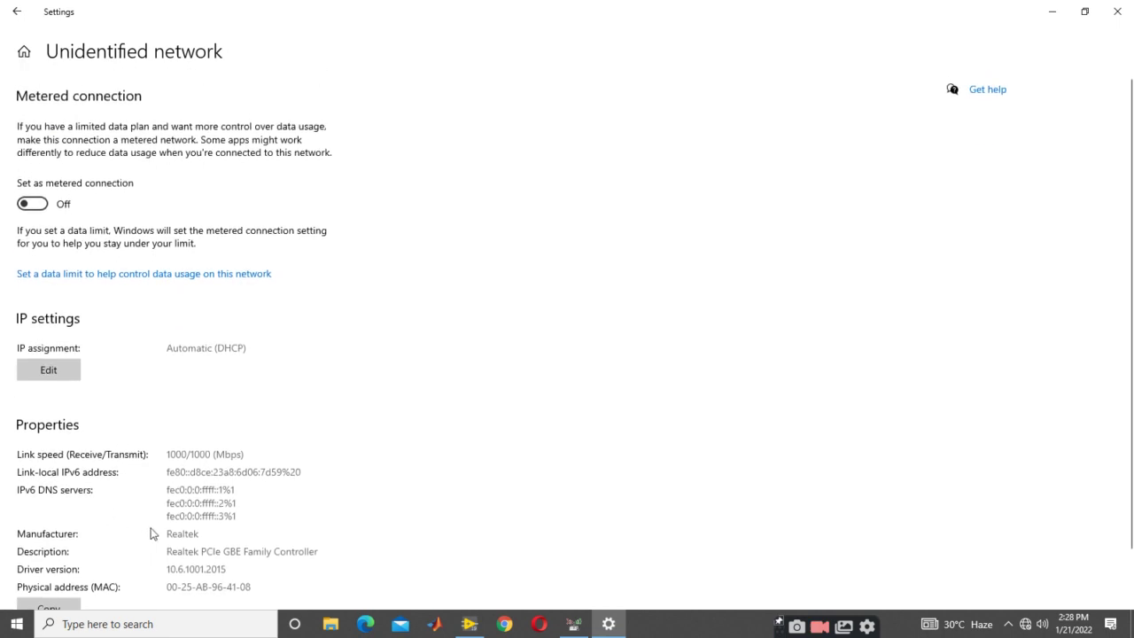
pyautogui.click(14, 13)
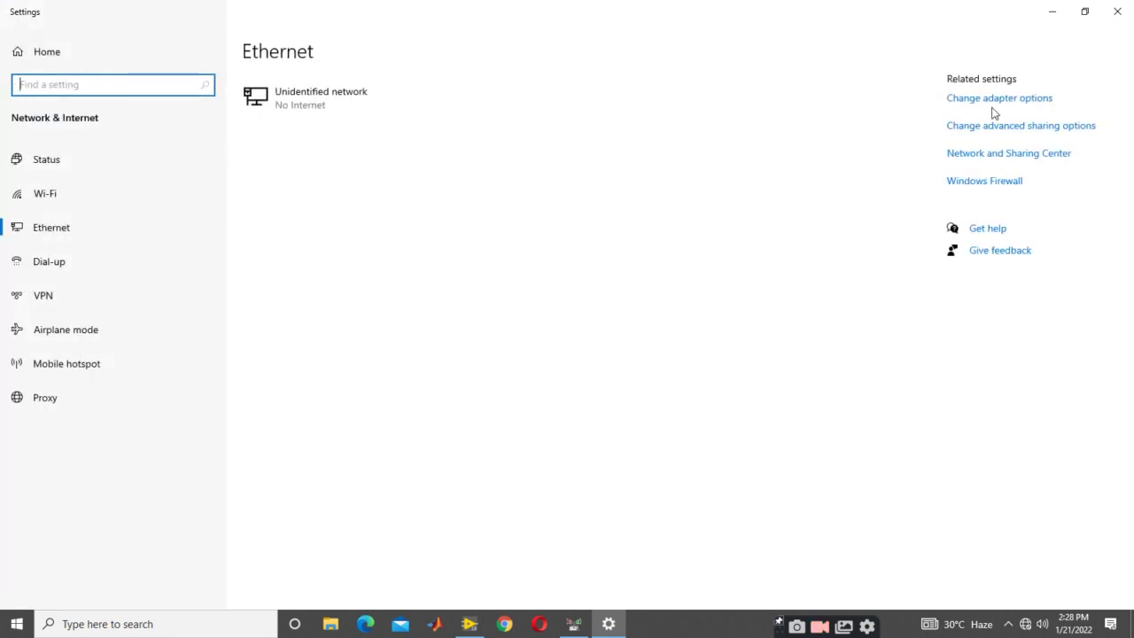
pyautogui.click(993, 103)
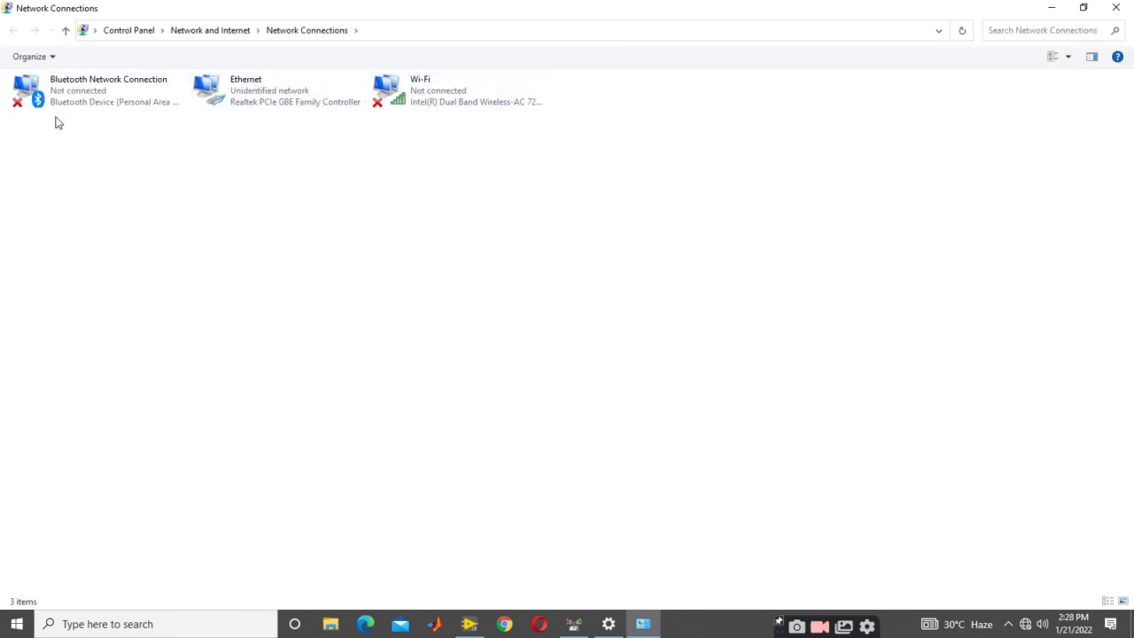
# Close the network adapters list and the advanced sharing settings windows
pyautogui.click(1115, 8)
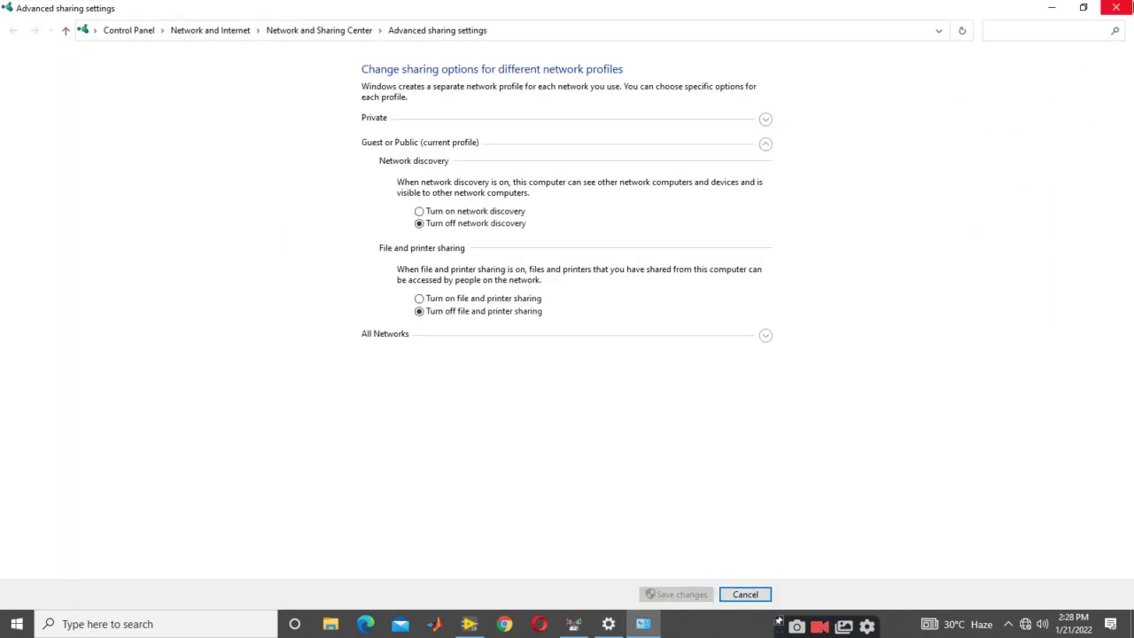
pyautogui.click(1115, 8)
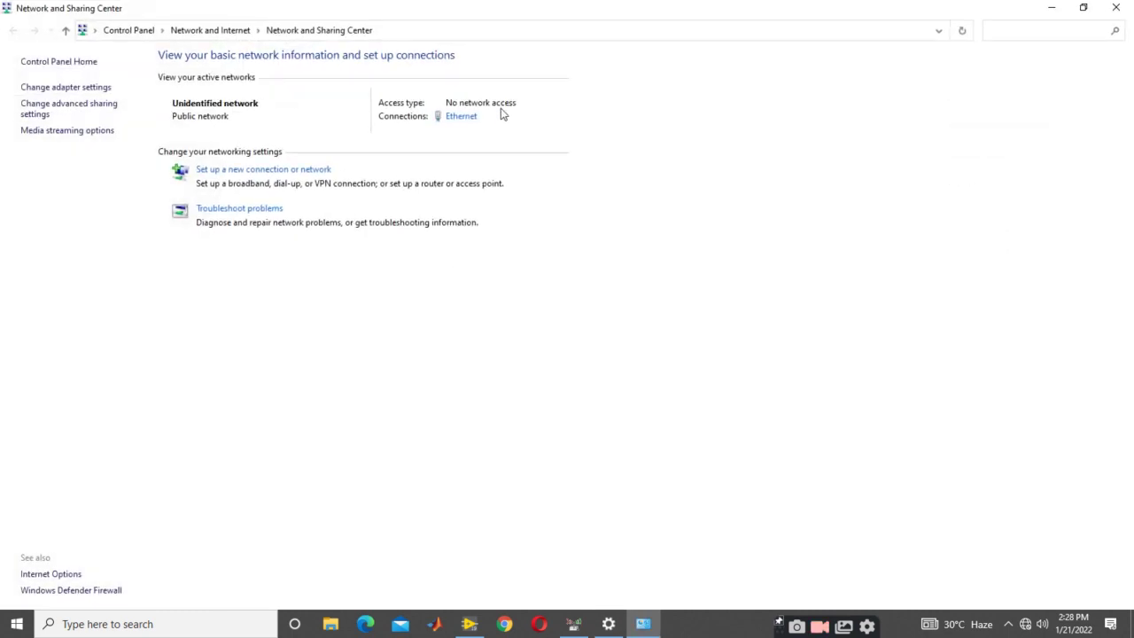
# Open the Ethernet adapter's IPv4 properties and choose a manually set IP address
pyautogui.click(466, 117)
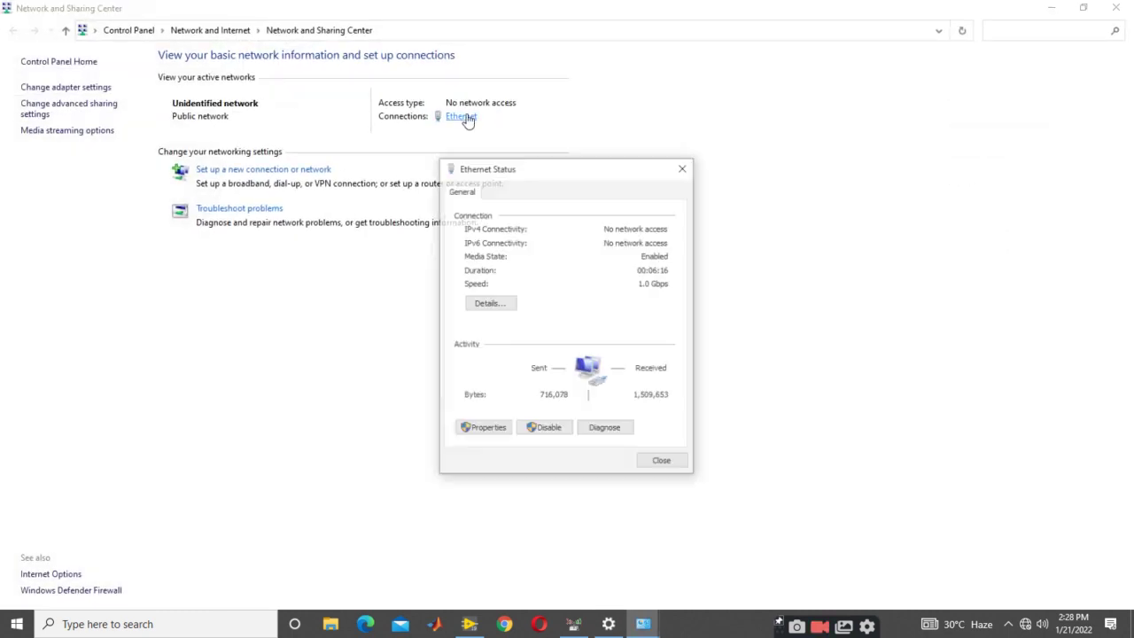
pyautogui.click(496, 433)
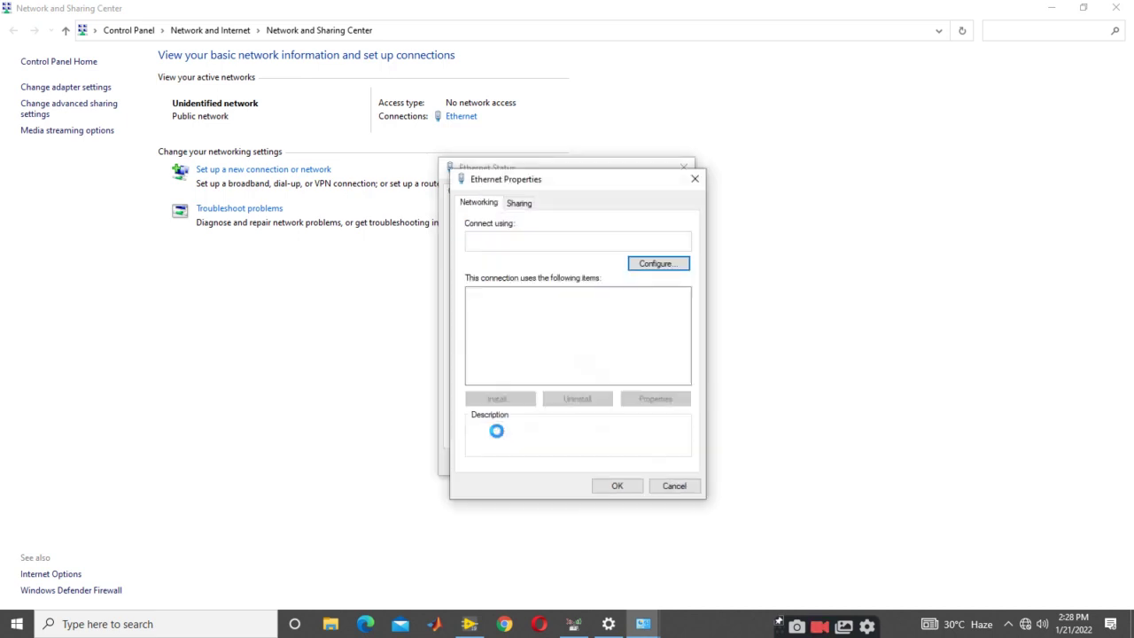
pyautogui.scroll(-1, 537, 365)
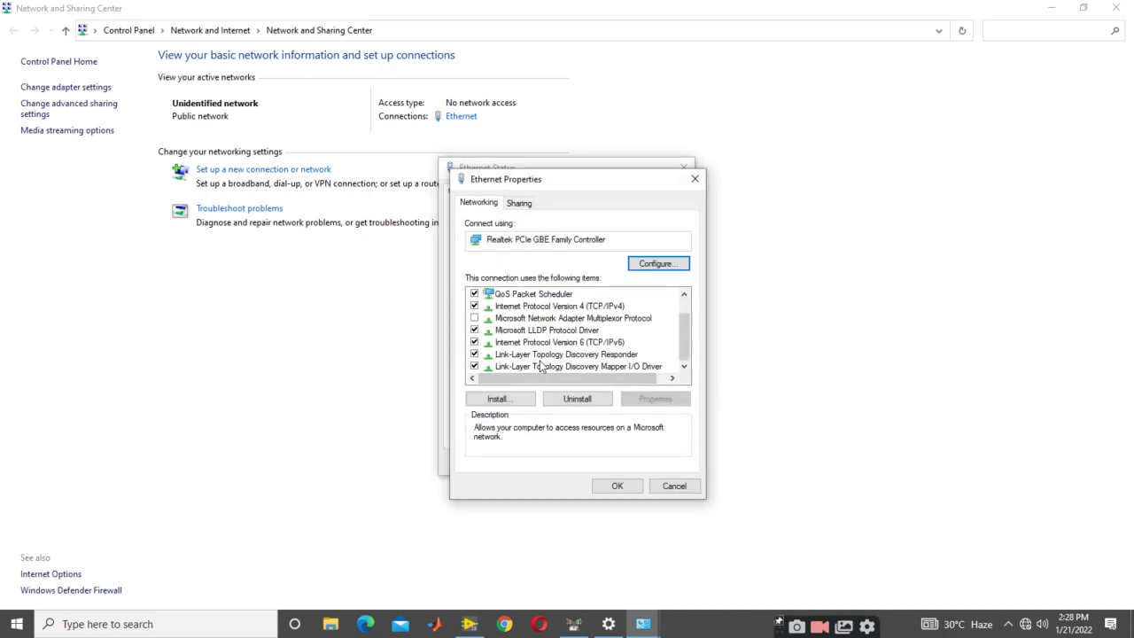
pyautogui.doubleClick(542, 310)
pyautogui.click(500, 334)
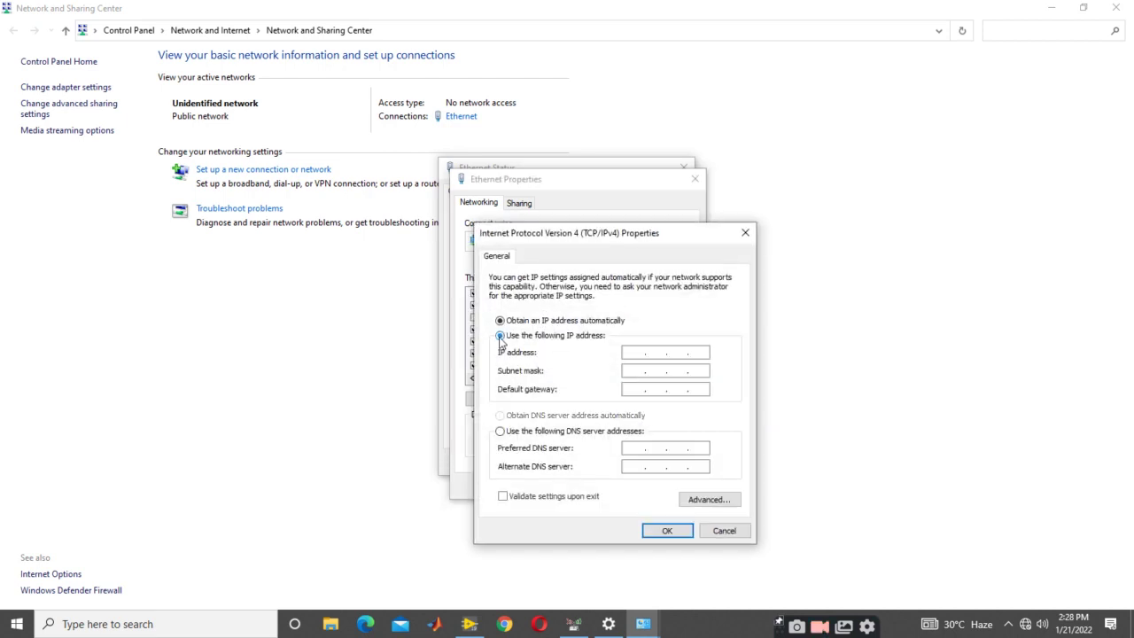
# Enter IP 192.168.10.1, subnet mask 255.255.255.0, and a 192.168.10 default gateway
pyautogui.click(641, 356)
pyautogui.write('1')
pyautogui.write('9 . 1 . .')
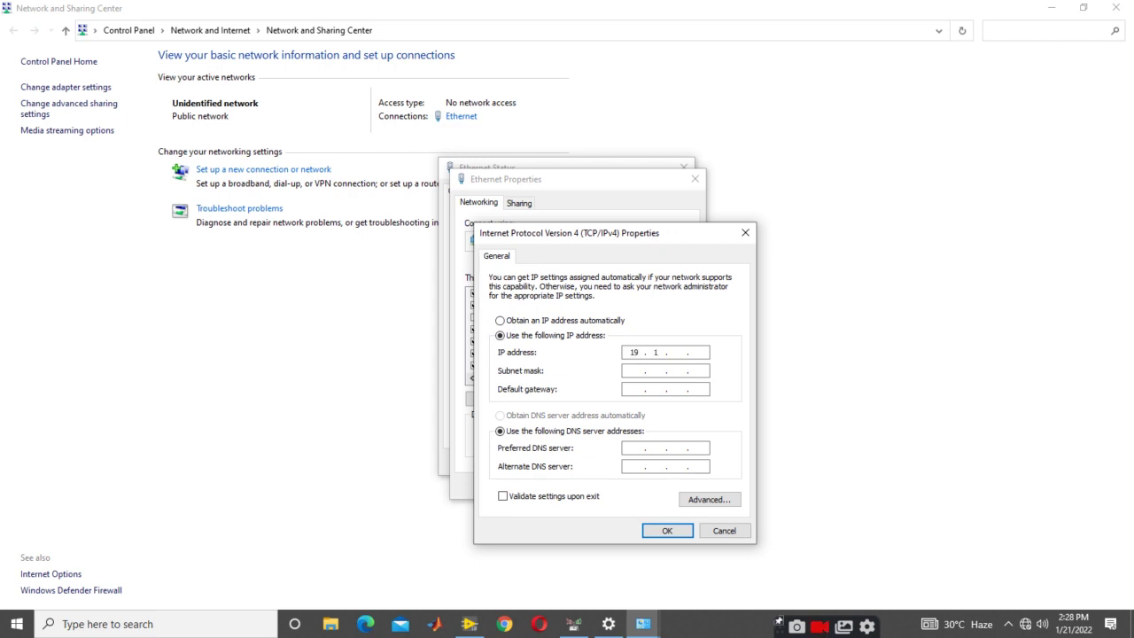
pyautogui.write('68')
pyautogui.press('BackSpace')
pyautogui.press('BackSpace')
pyautogui.press('BackSpace')
pyautogui.press('BackSpace')
pyautogui.press('BackSpace')
pyautogui.press('BackSpace')
pyautogui.write('8')
pyautogui.write('92')
pyautogui.write('68')
pyautogui.write('0.')
pyautogui.click(634, 370)
pyautogui.click(649, 390)
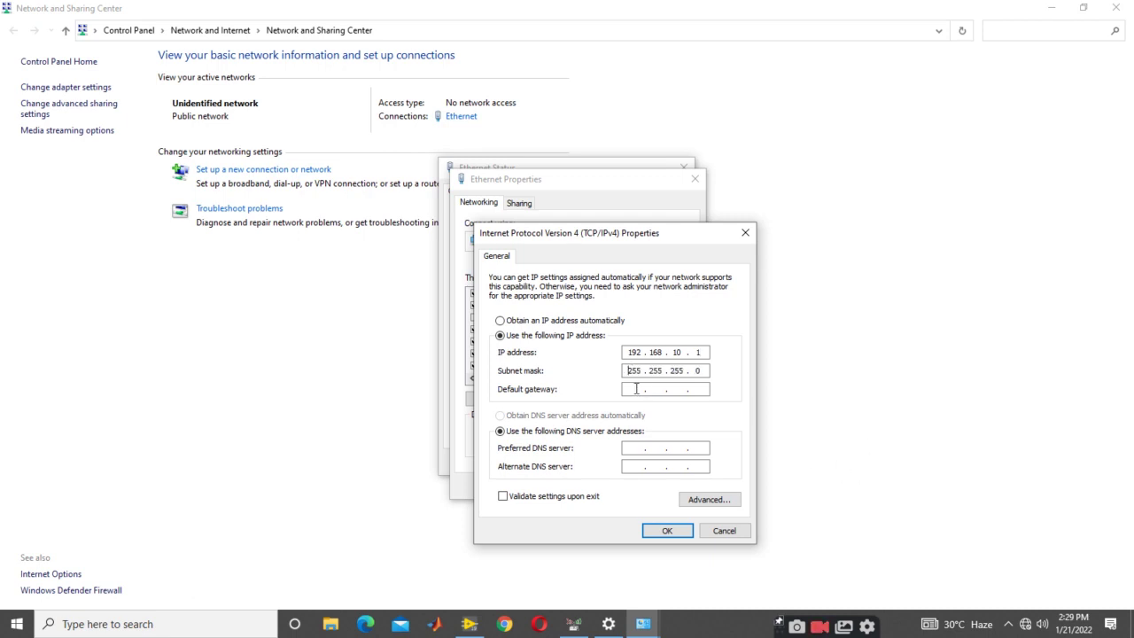
pyautogui.write('192 . 1')
pyautogui.write('68 . ')
pyautogui.write('10 . 2')
# Apply the IPv4 settings, make the network discoverable (private), and close the network windows
pyautogui.click(653, 530)
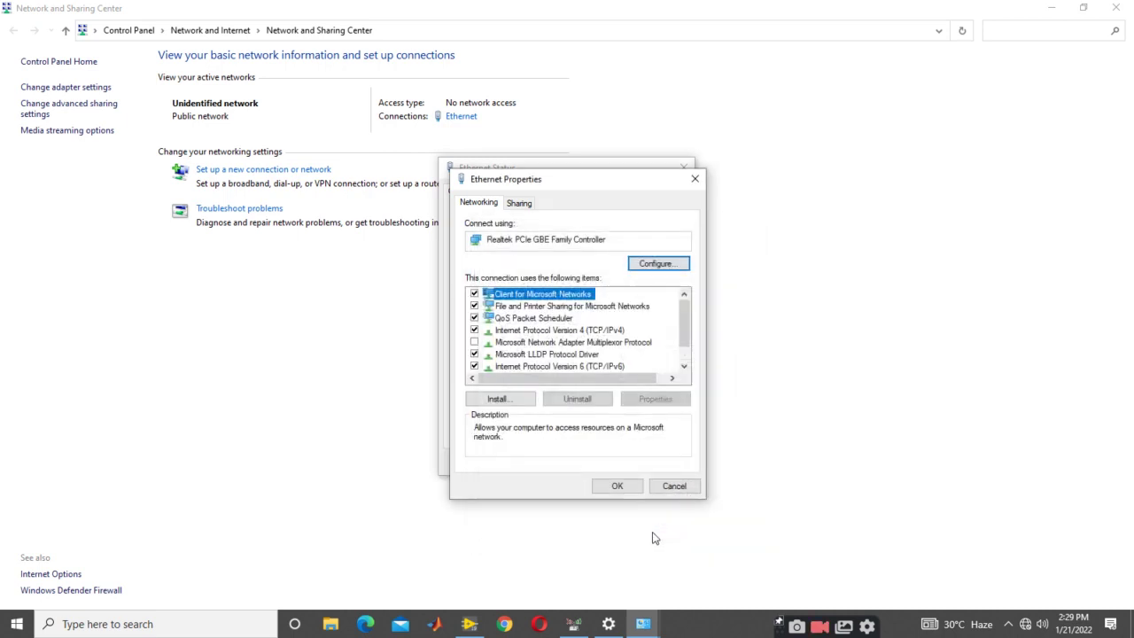
pyautogui.click(617, 487)
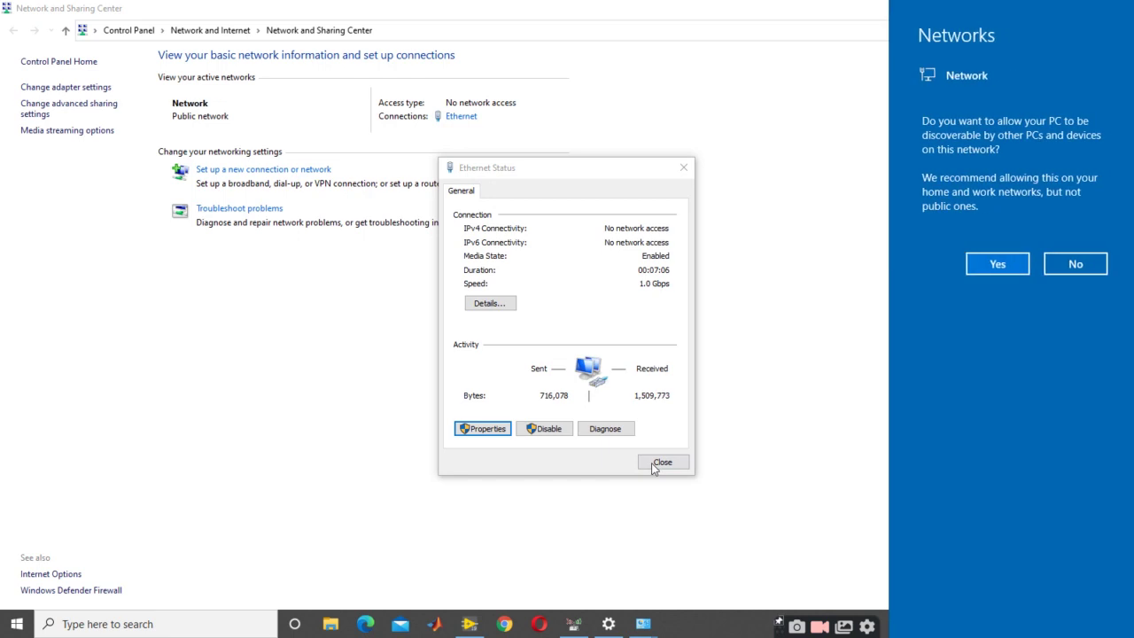
pyautogui.click(976, 264)
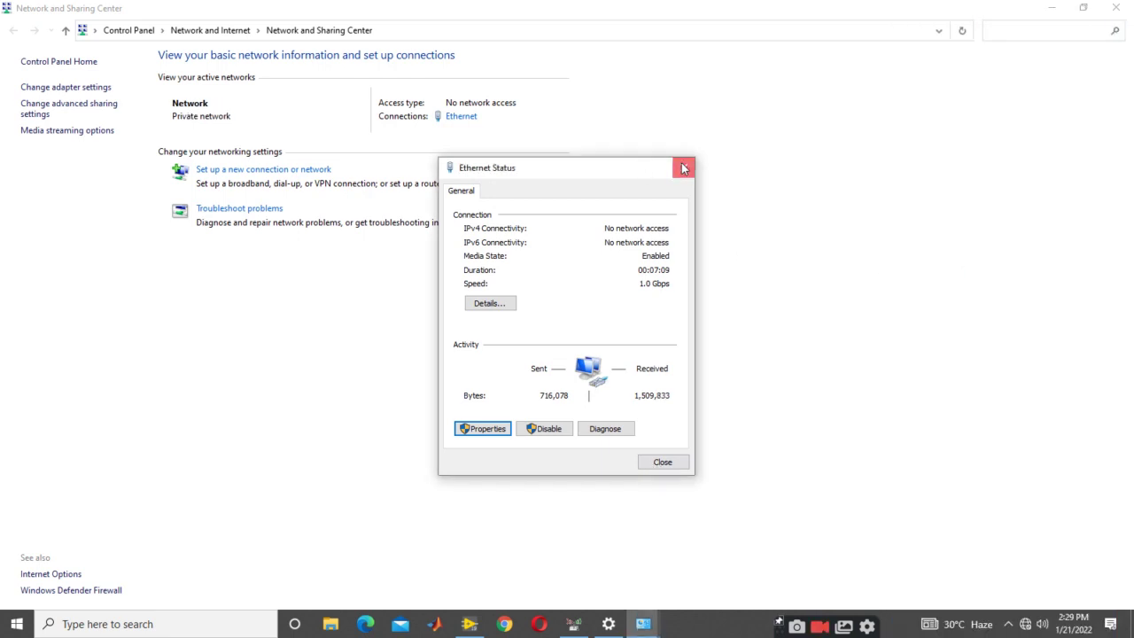
pyautogui.click(683, 168)
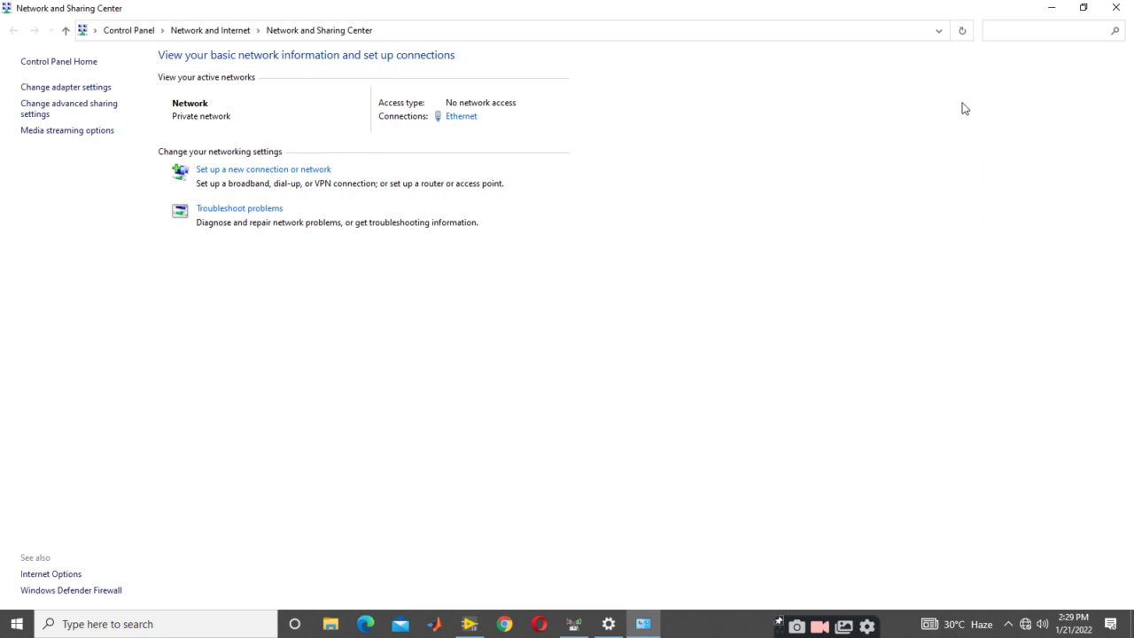
pyautogui.click(1118, 7)
# Close the Ethernet settings page and refresh the NI-USRP devices list
pyautogui.click(1118, 7)
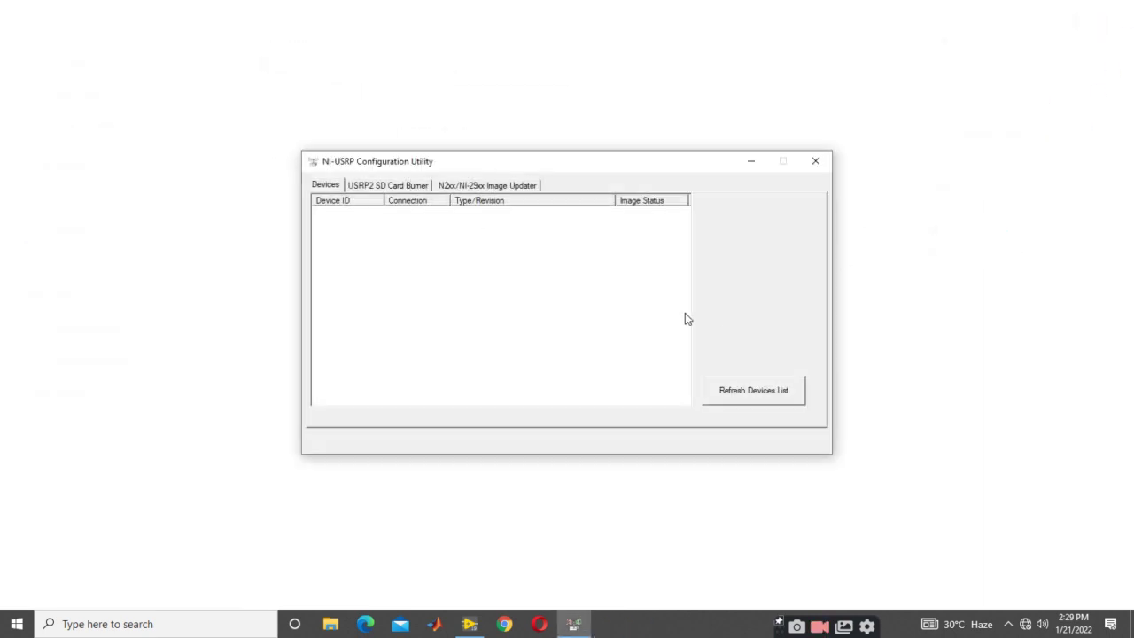
pyautogui.click(769, 396)
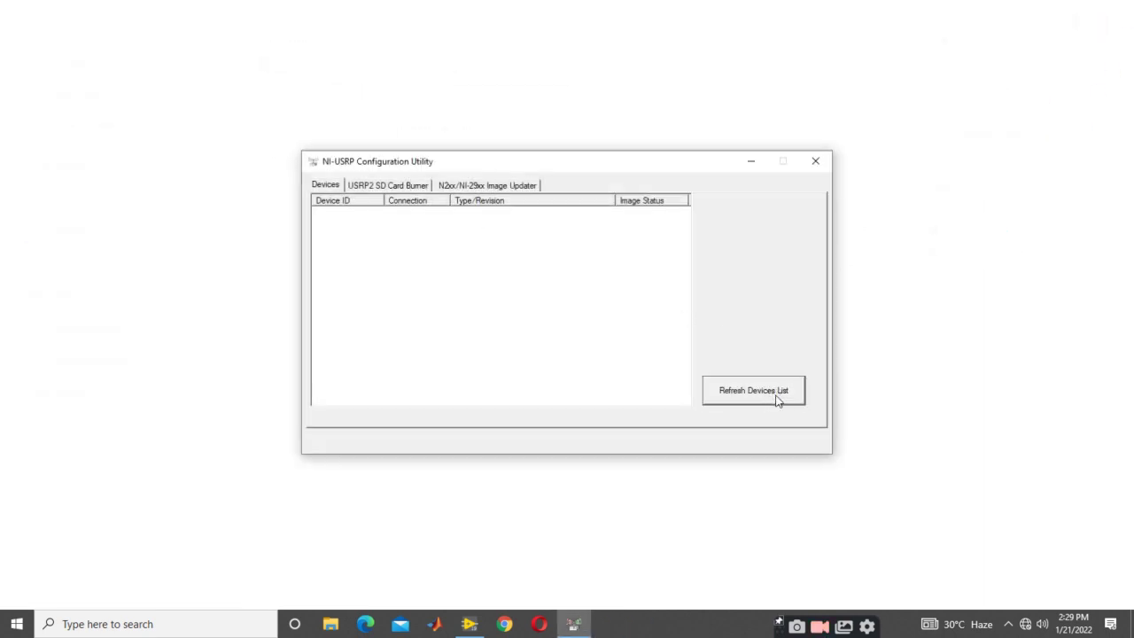